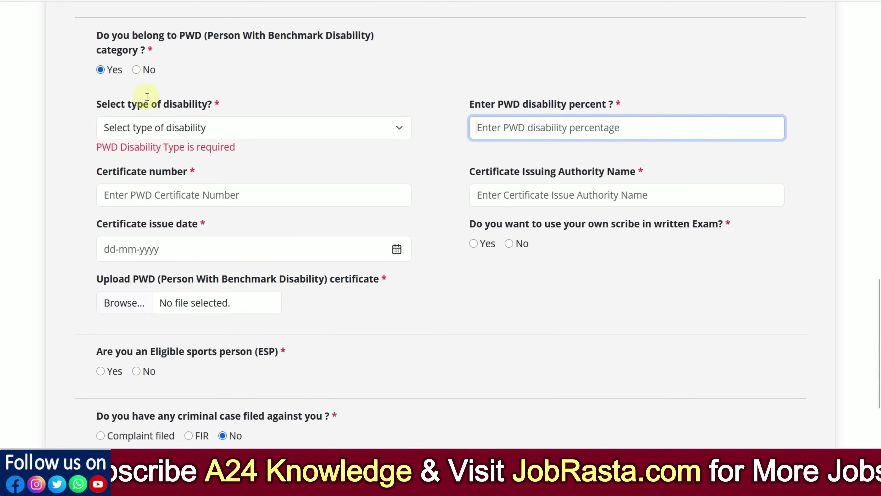
Answer No to both PWD and sports-person questions, after checking the gradation certificate list, and save Category
click(136, 69)
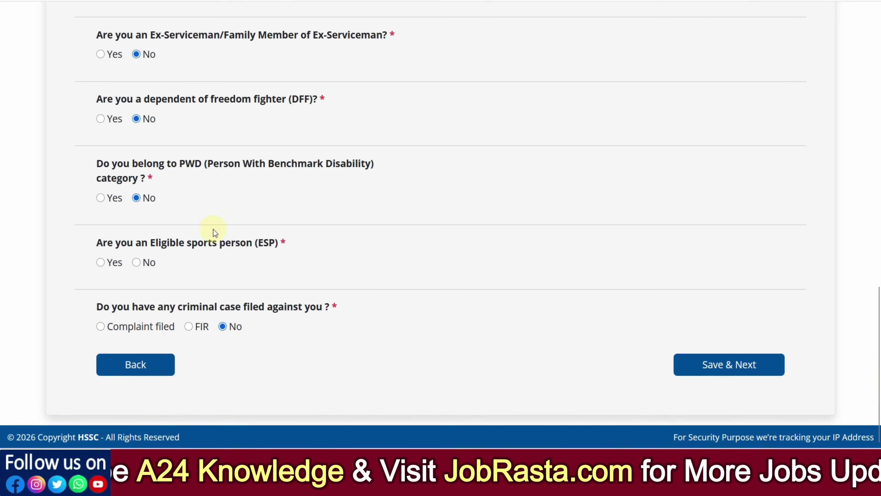
click(101, 262)
scroll(149, 264, down, 2)
scroll(149, 262, down, 1)
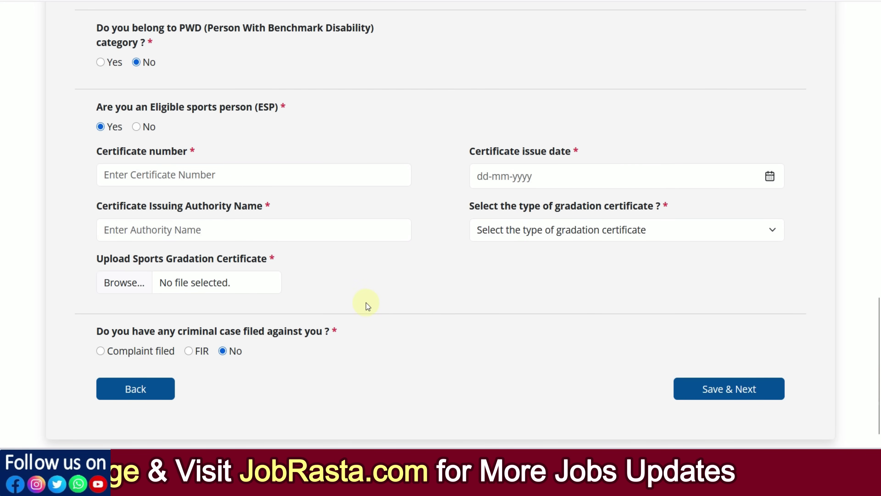
click(551, 237)
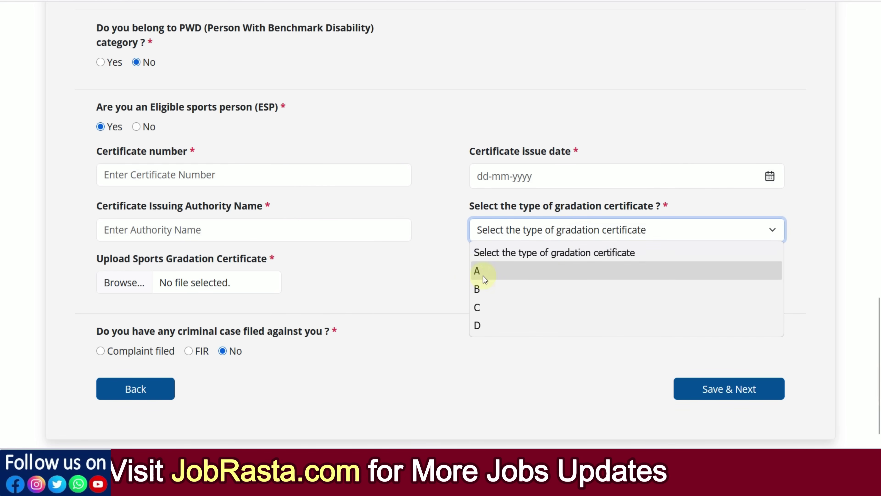
click(421, 282)
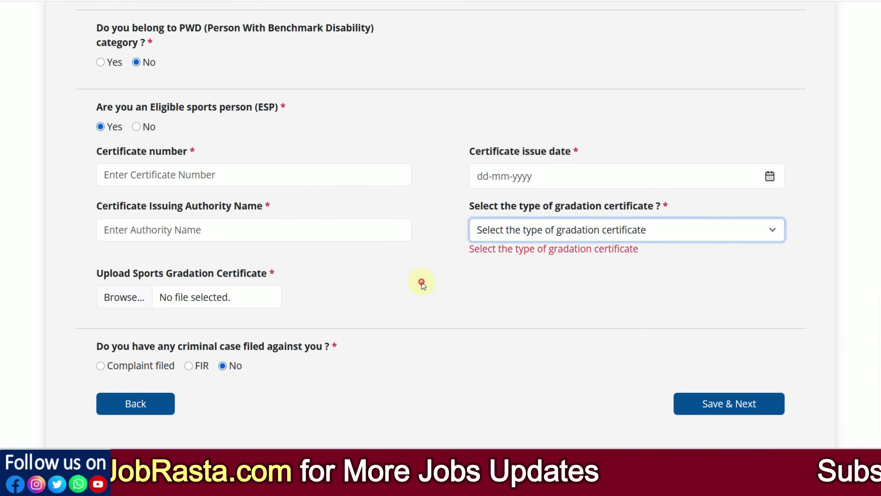
click(137, 127)
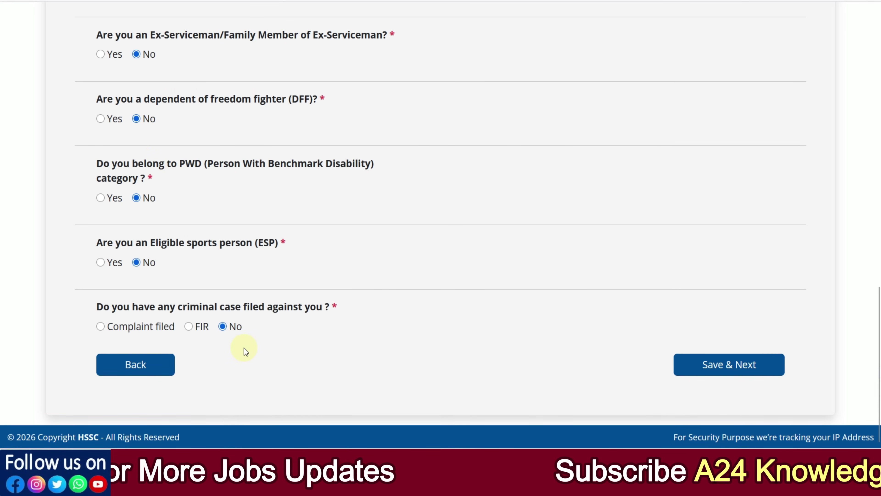
click(721, 378)
scroll(734, 230, down, 4)
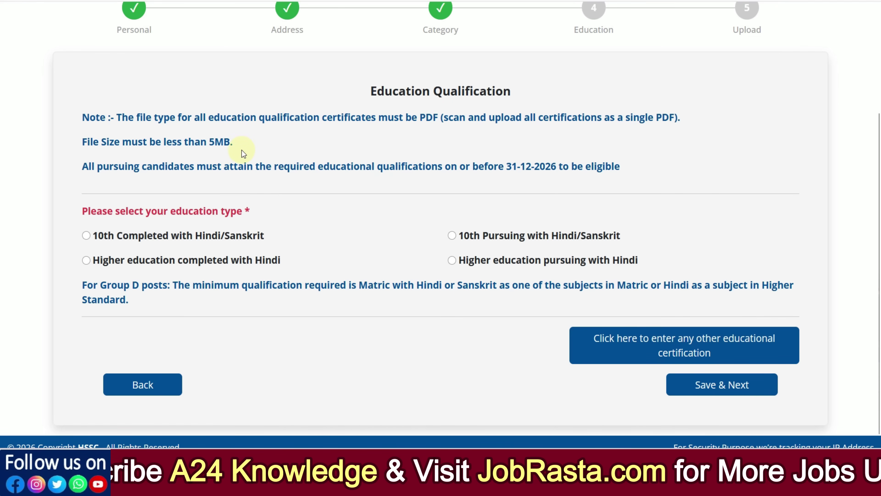
Select 'Higher education completed with Hindi' as the education level, after briefly trying 10th-only
scroll(315, 233, down, 1)
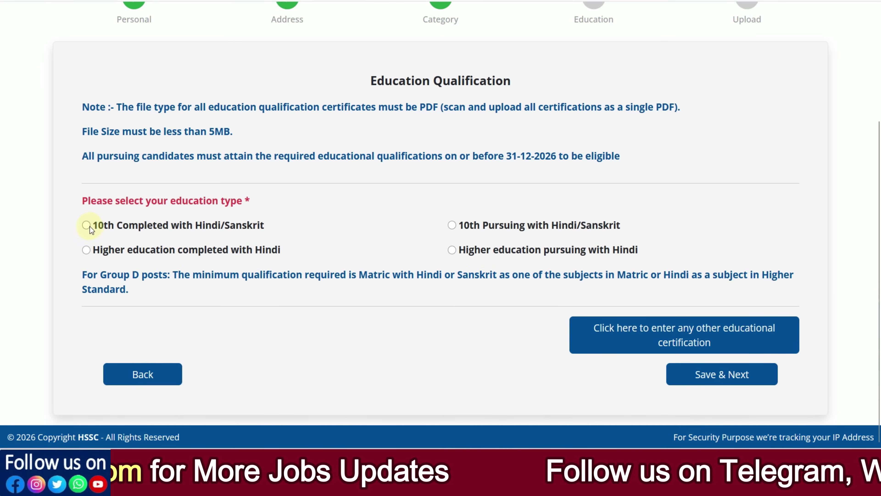
click(86, 251)
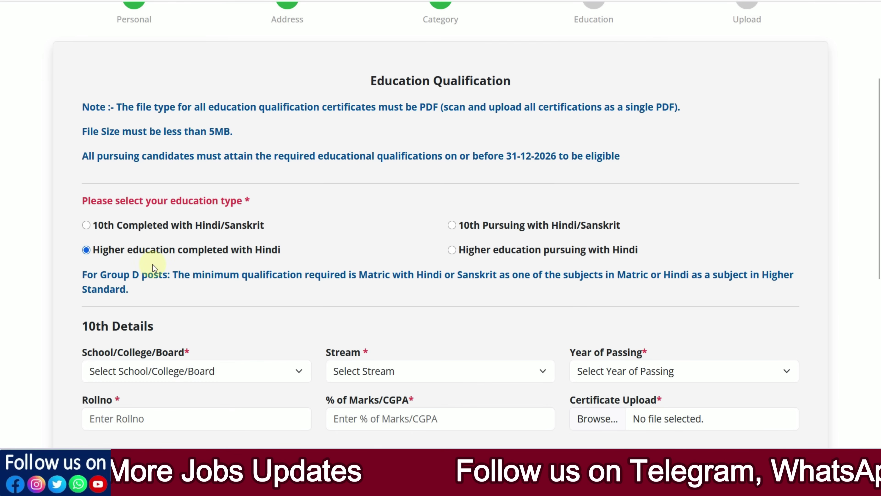
scroll(236, 290, down, 2)
scroll(240, 290, down, 5)
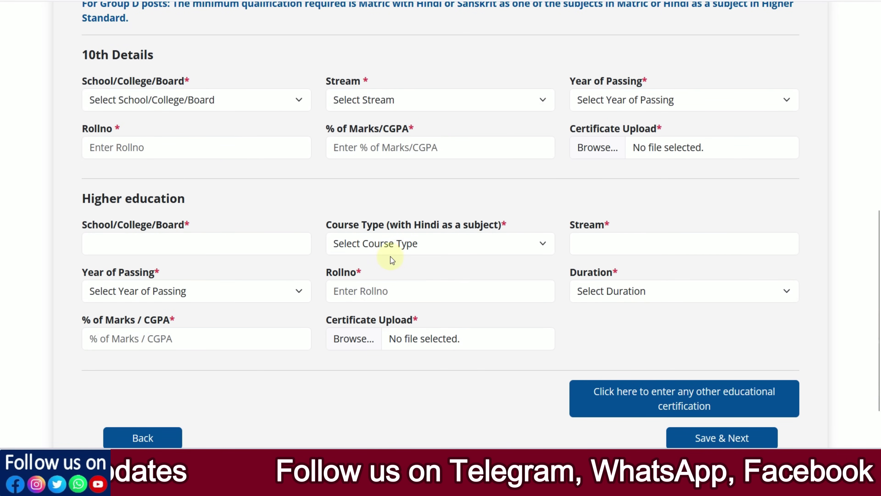
click(389, 246)
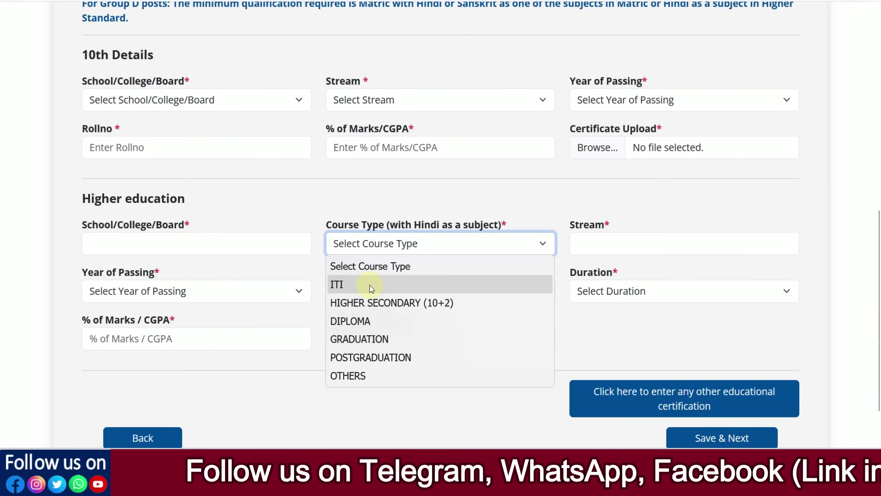
click(254, 365)
scroll(145, 227, up, 2)
scroll(101, 114, up, 2)
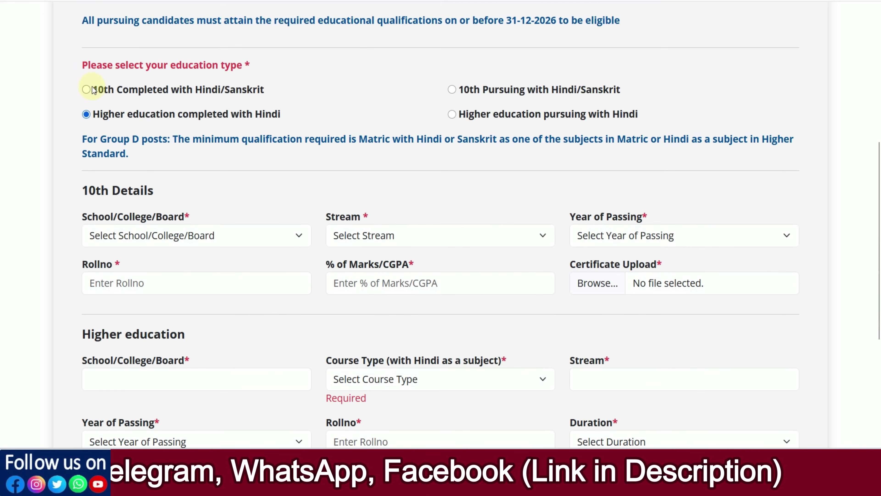
click(87, 89)
scroll(166, 173, down, 2)
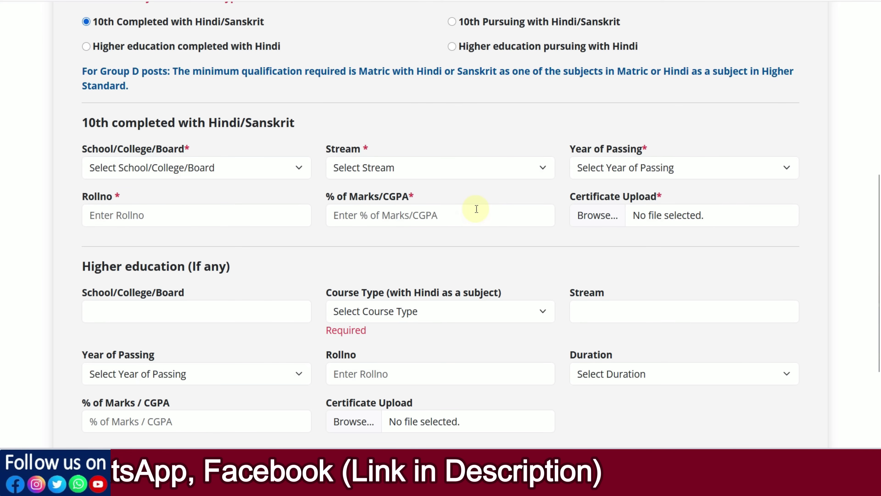
scroll(477, 208, down, 2)
scroll(477, 209, down, 2)
scroll(298, 233, up, 5)
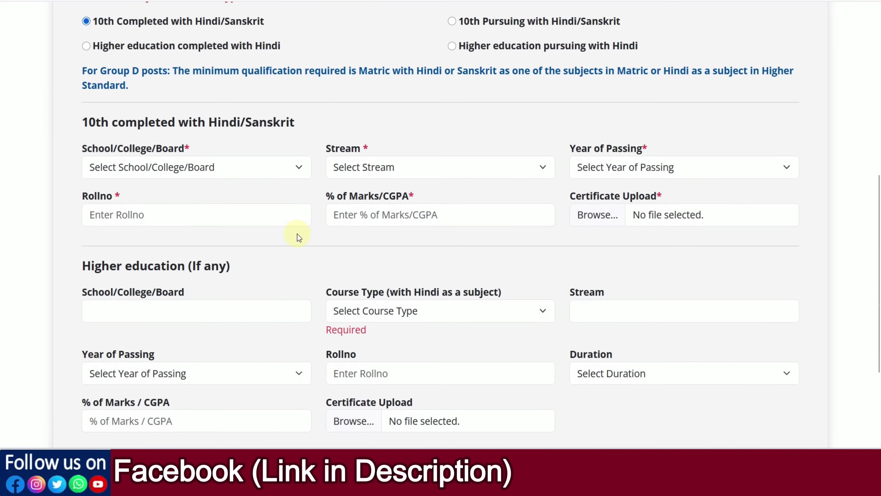
scroll(298, 233, up, 3)
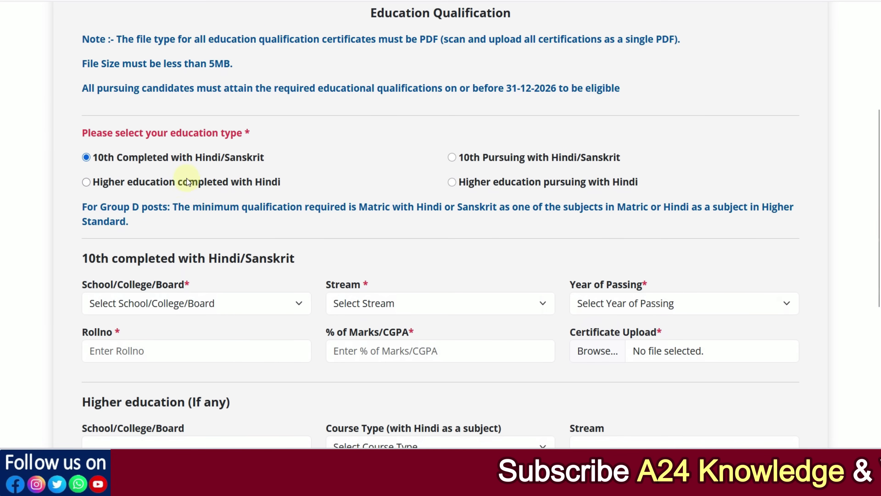
click(86, 182)
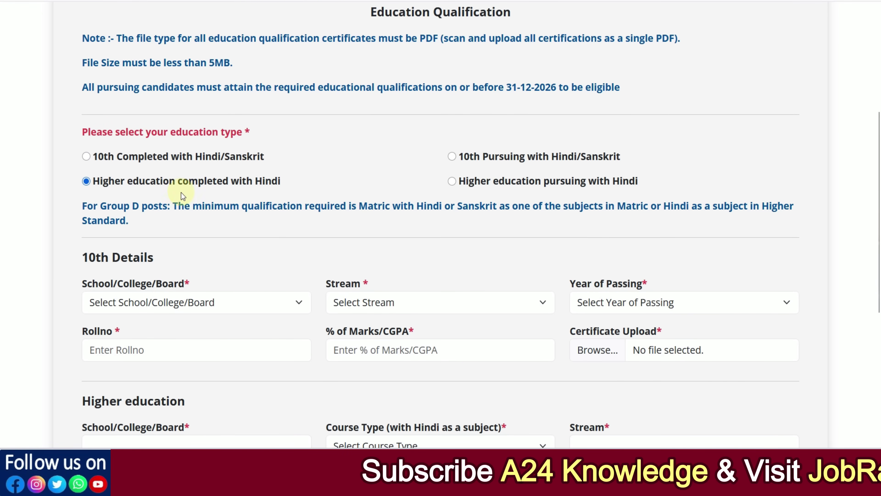
Fill 10th details: board BOARD OF SECONDARY EDUCATION, RAJASTHAN, stream 10TH WITH HINDI, year 2022
scroll(181, 192, down, 3)
click(137, 173)
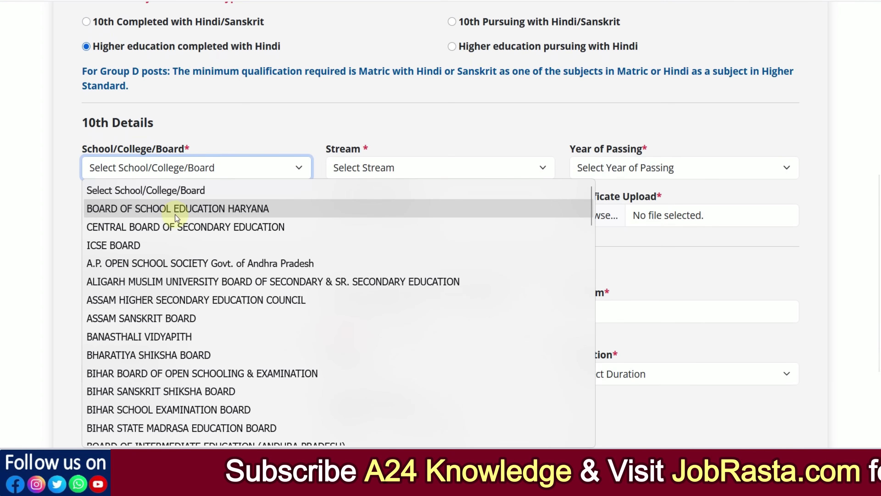
scroll(175, 214, down, 2)
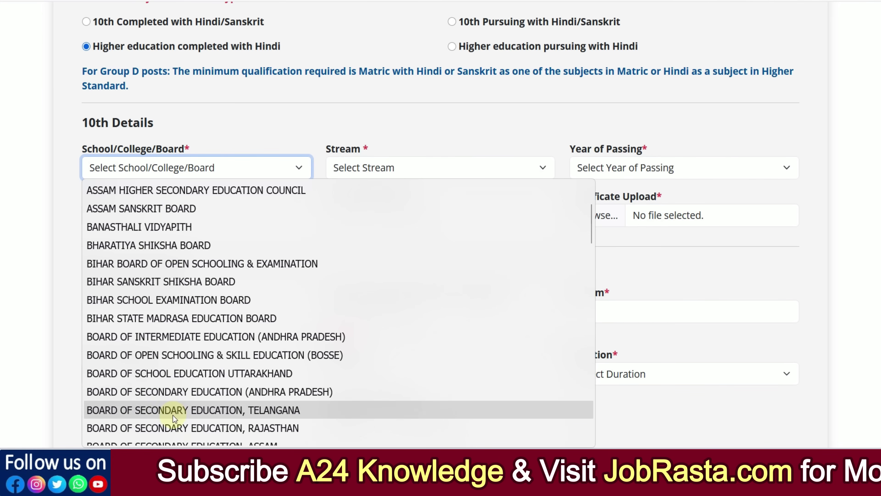
click(172, 427)
click(360, 172)
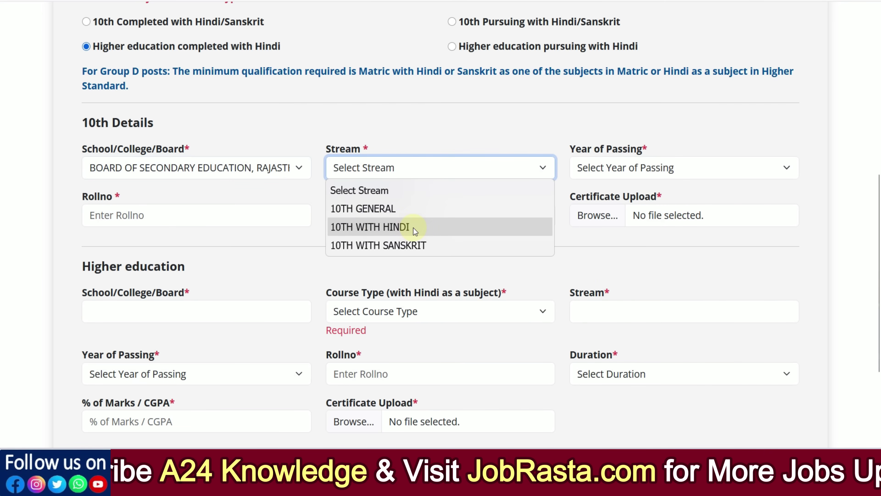
click(398, 228)
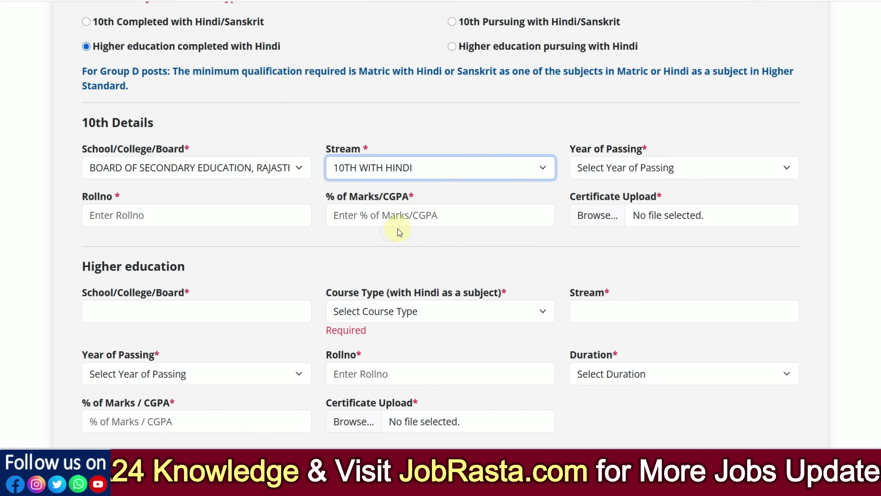
click(617, 169)
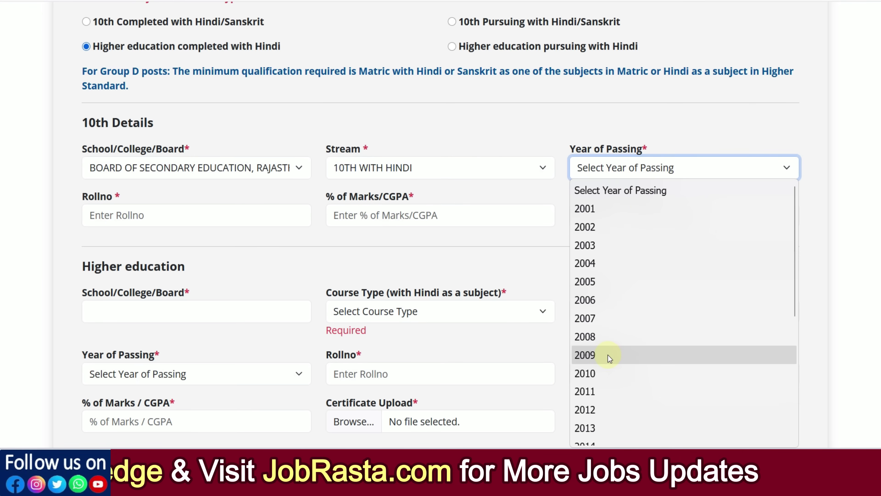
scroll(606, 359, down, 3)
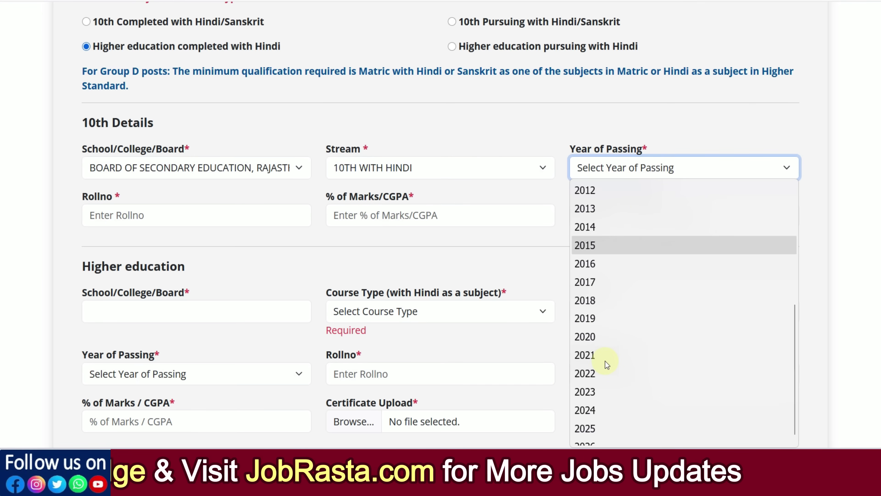
click(597, 375)
Visit the 10th roll number and percentage fields, then highlight the note about uploading one PDF
click(135, 216)
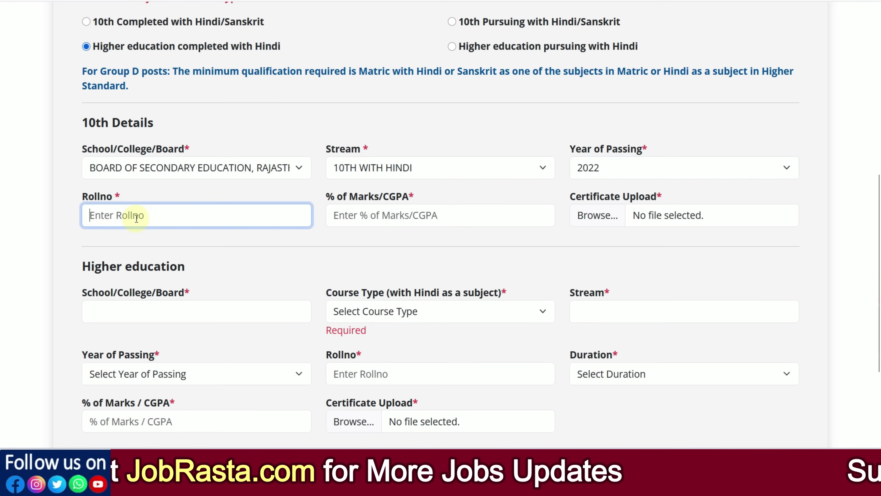
click(369, 217)
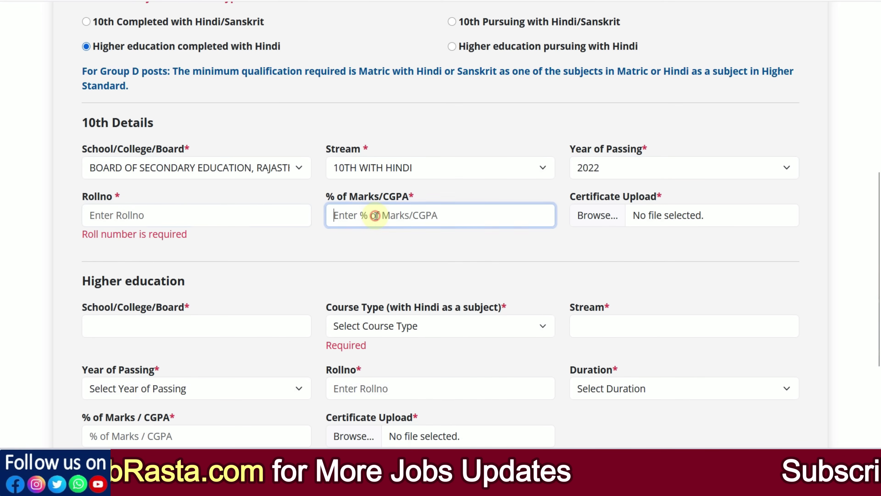
click(511, 243)
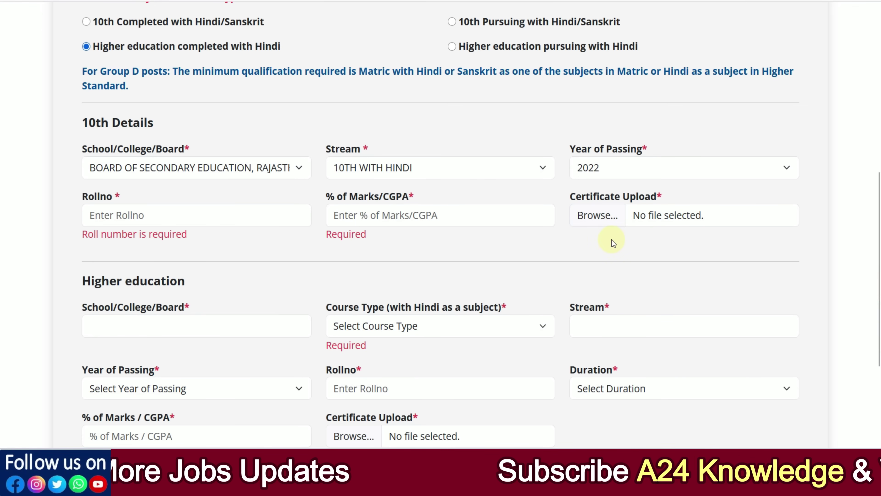
scroll(611, 240, up, 6)
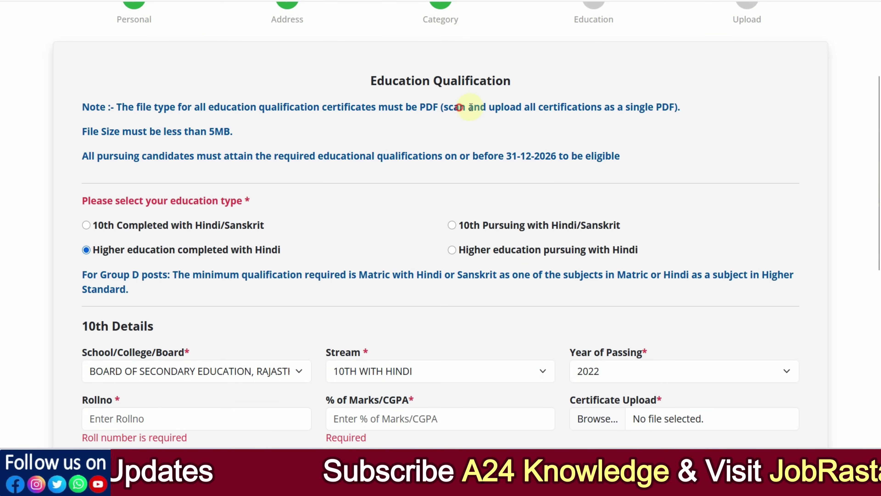
drag(460, 107, 637, 105)
Clear the highlight from the PDF upload note
click(649, 135)
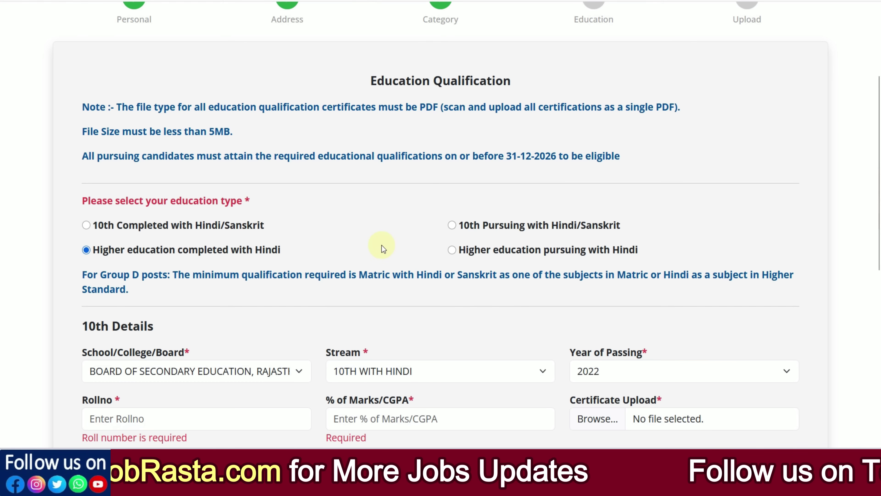
Choose HIGHER SECONDARY (10+2) as the higher education course type
scroll(381, 245, down, 10)
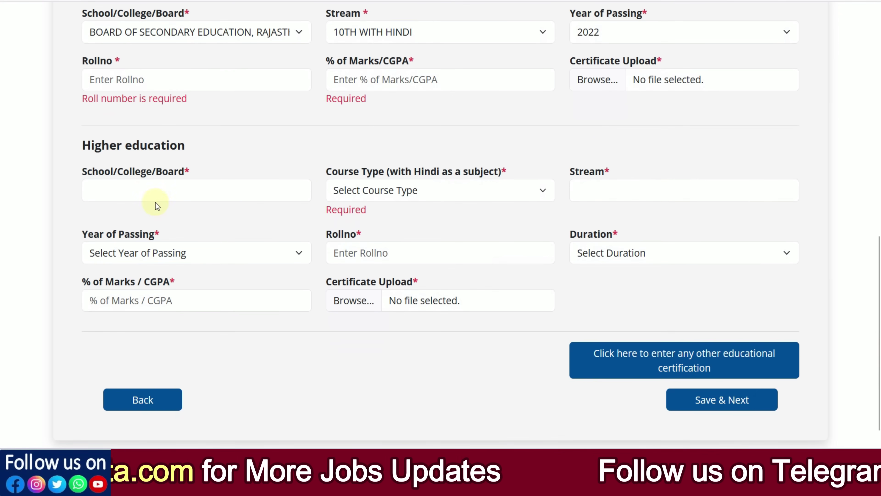
click(148, 195)
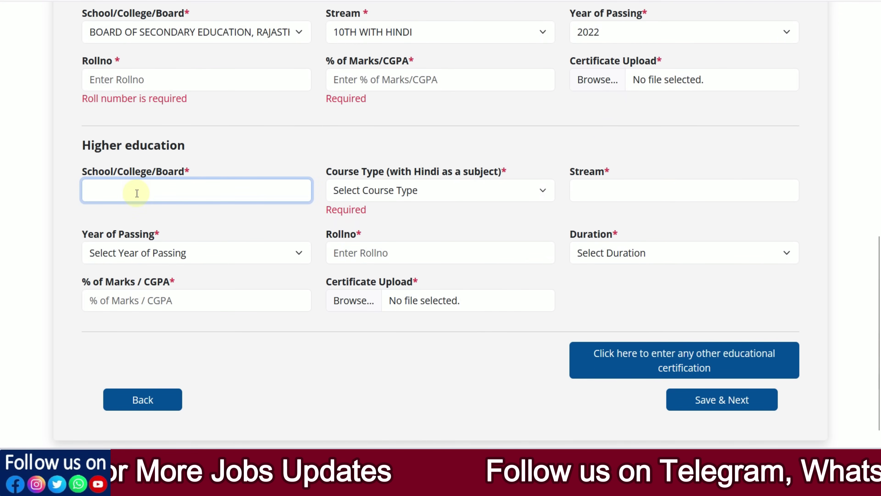
click(420, 194)
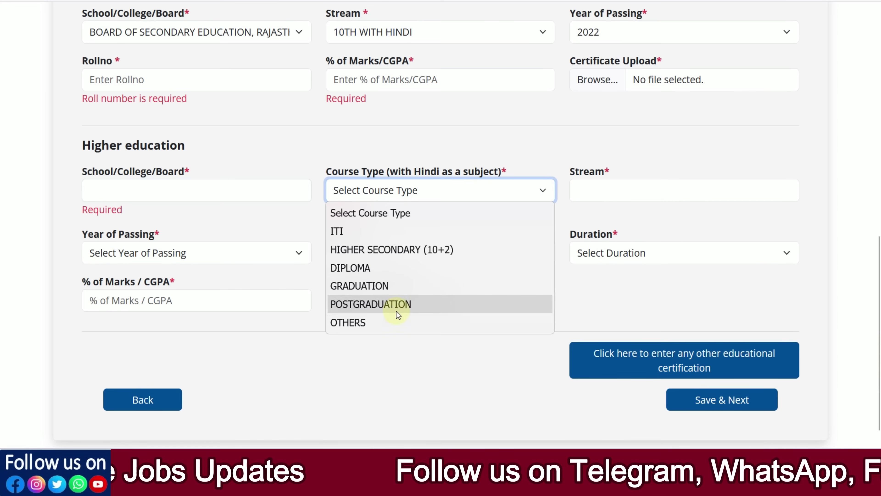
click(386, 255)
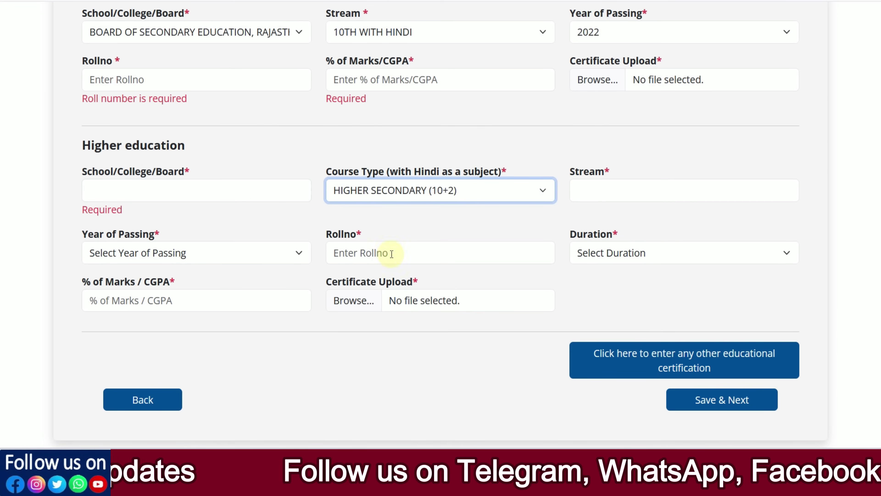
Set the higher education duration to 1 YEAR and add an Other Certification entry
click(624, 191)
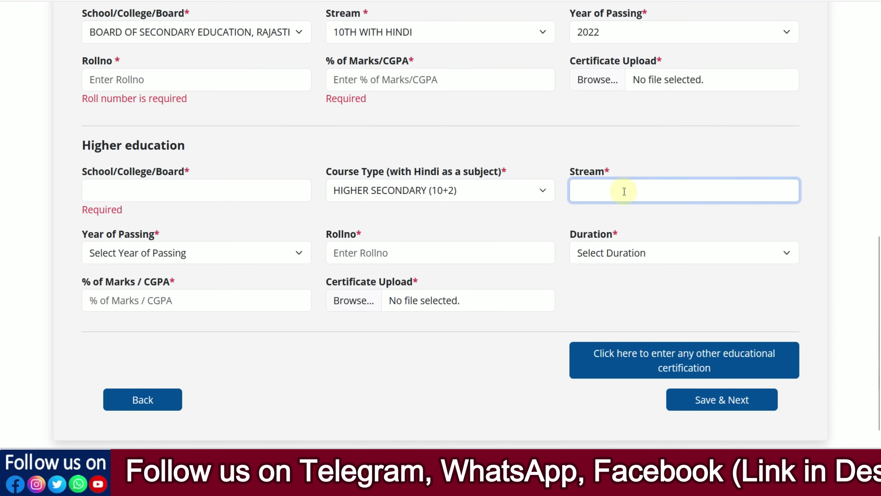
click(276, 253)
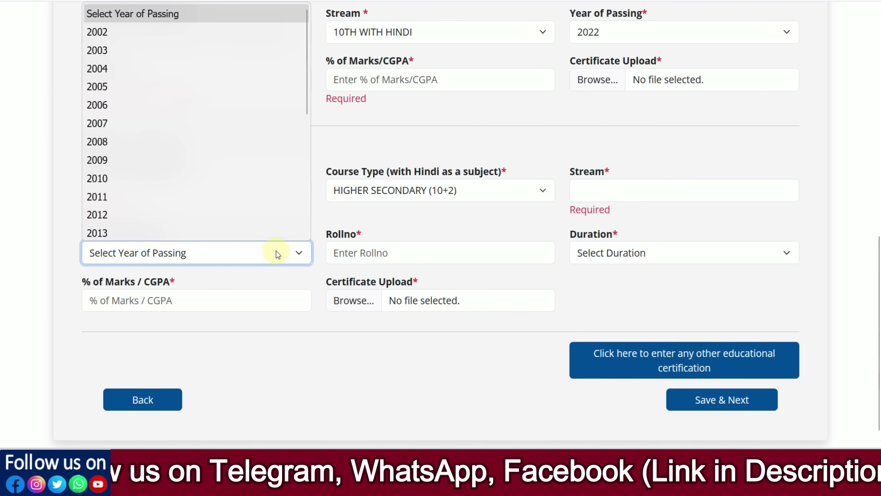
click(390, 253)
click(390, 253)
click(604, 261)
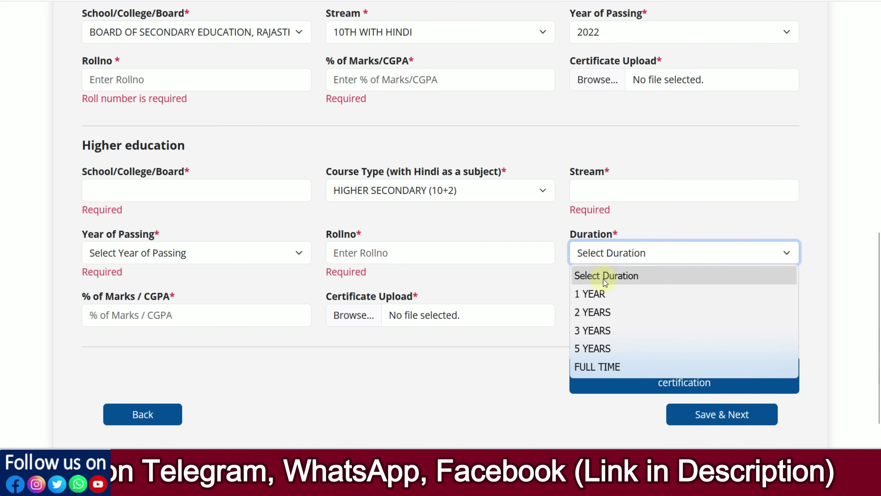
click(602, 292)
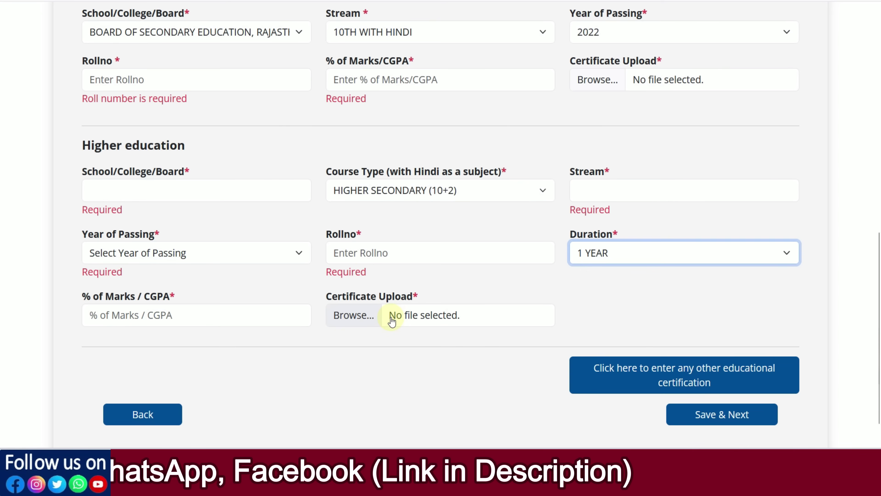
scroll(533, 276, down, 1)
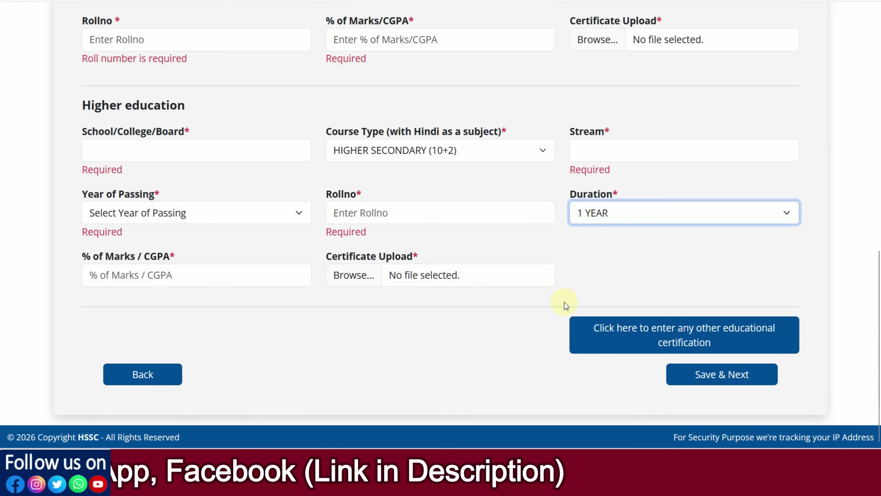
click(678, 348)
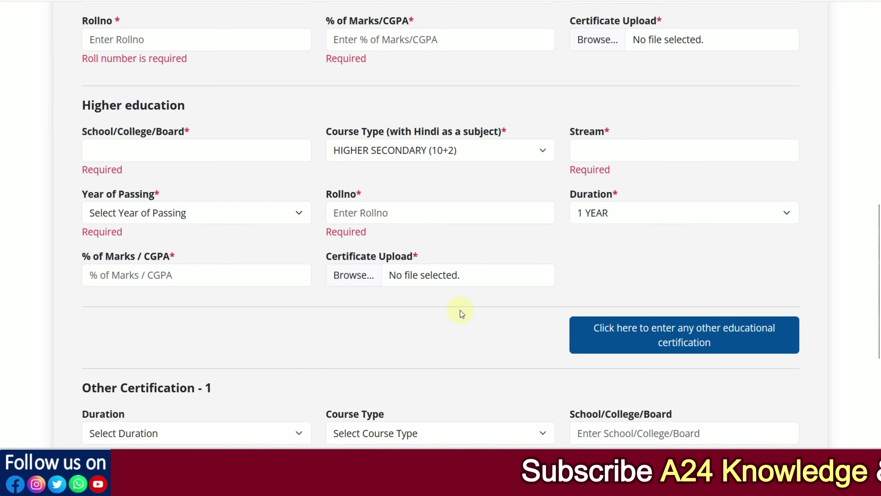
Set Other Certification - 1 duration to 3 YEARS and course type to GRADUATION
scroll(451, 311, down, 5)
click(157, 230)
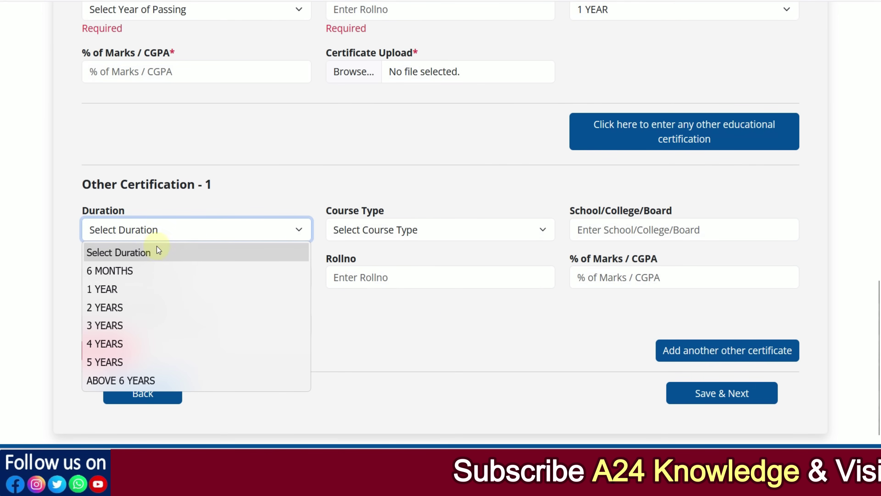
click(155, 325)
click(344, 233)
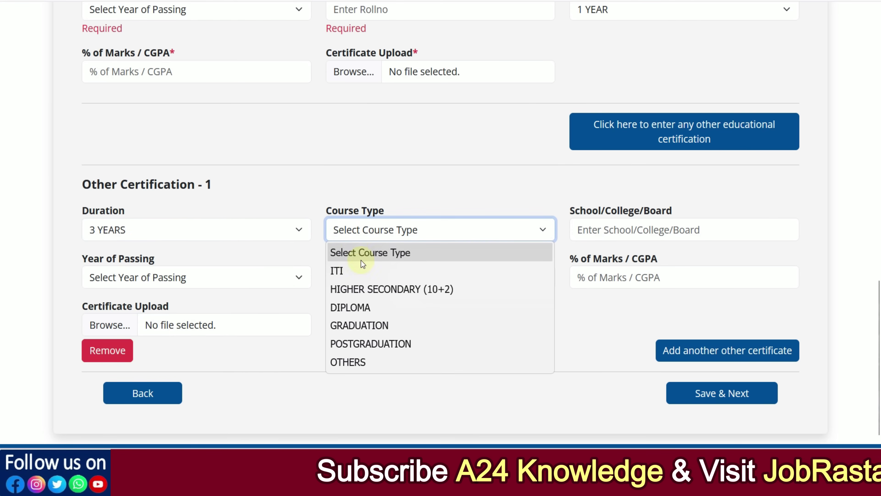
click(361, 326)
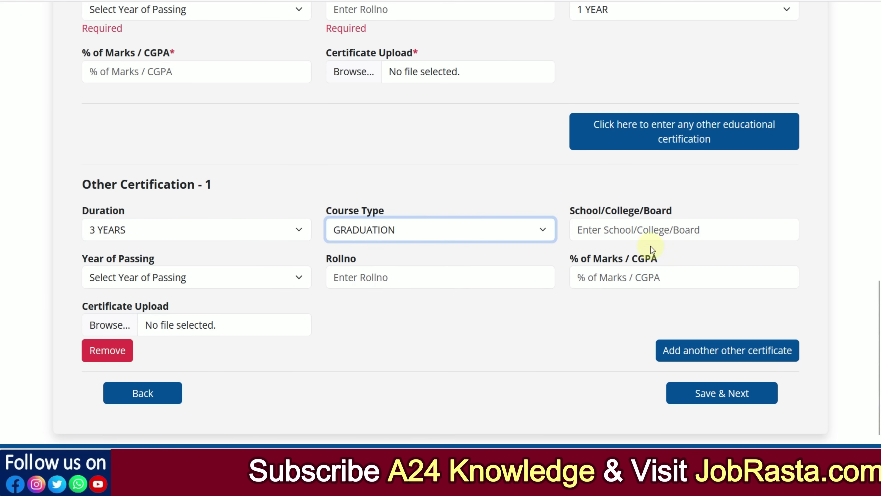
click(627, 232)
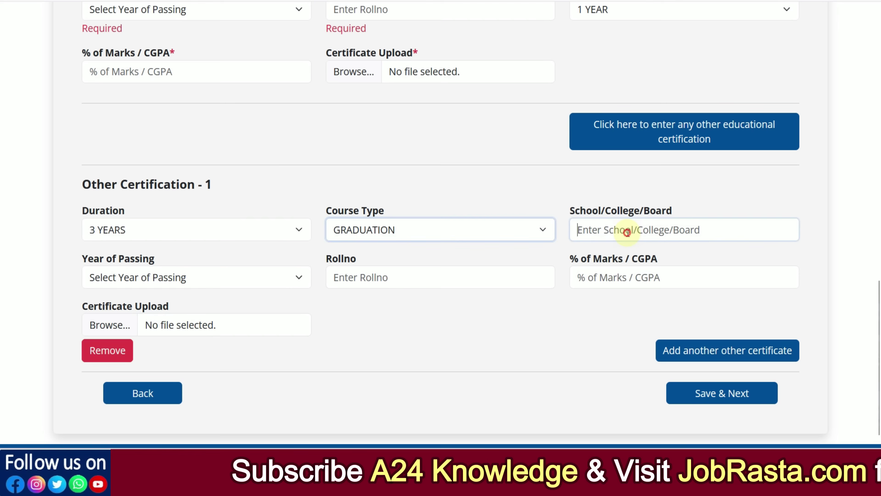
click(248, 274)
click(423, 314)
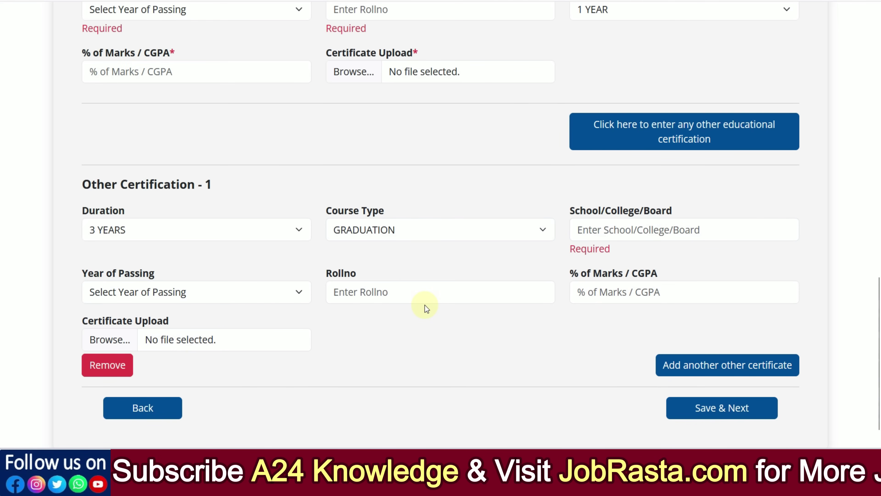
scroll(195, 315, down, 1)
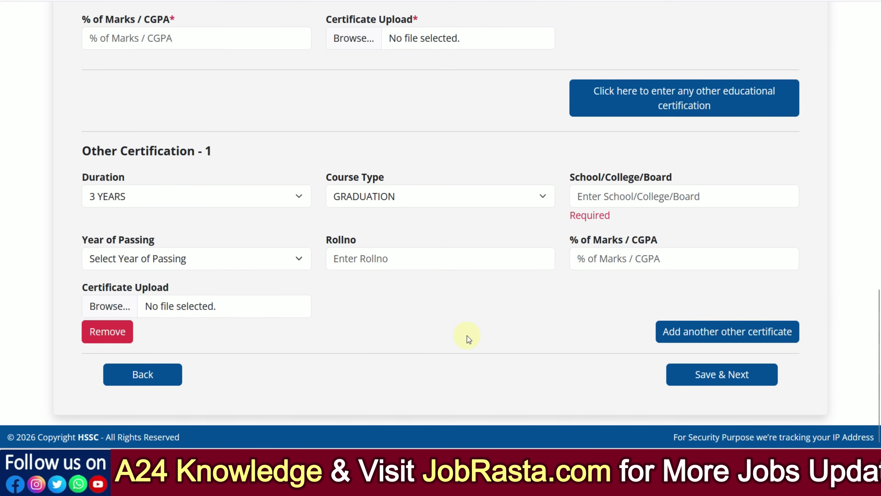
scroll(406, 298, up, 12)
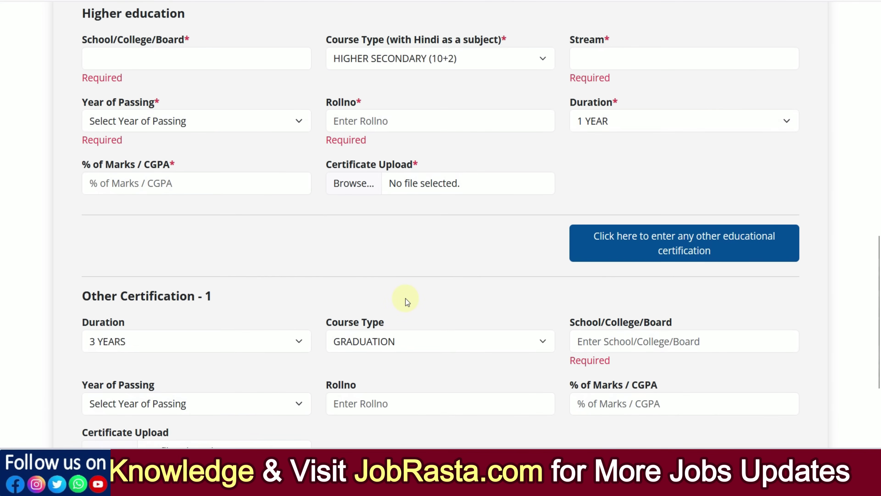
scroll(405, 299, down, 12)
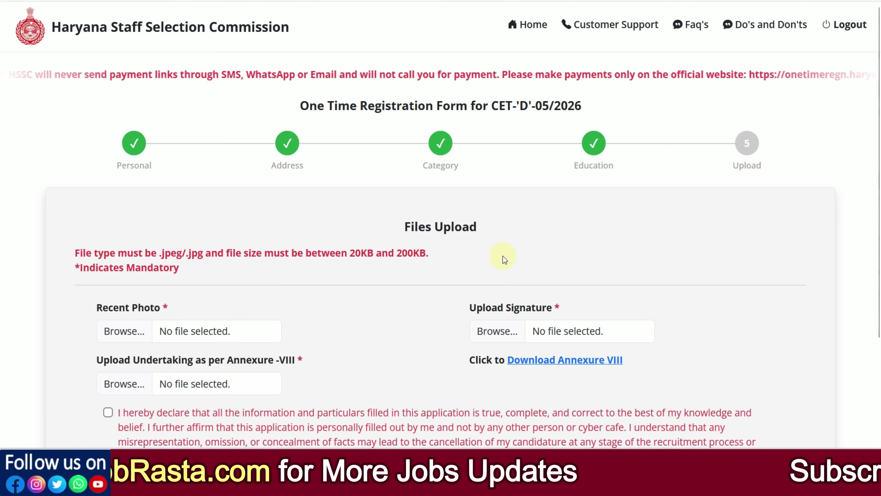
Scroll down the Education form to its Save & Next button
scroll(424, 239, down, 1)
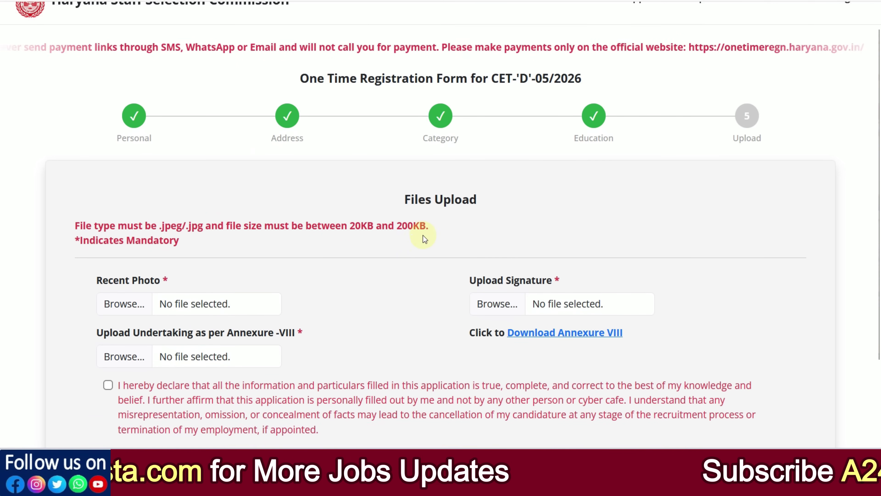
scroll(424, 239, down, 3)
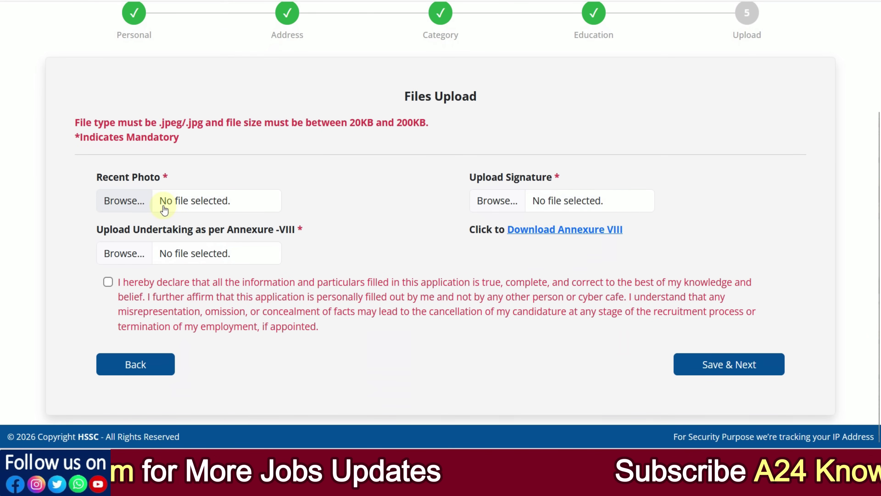
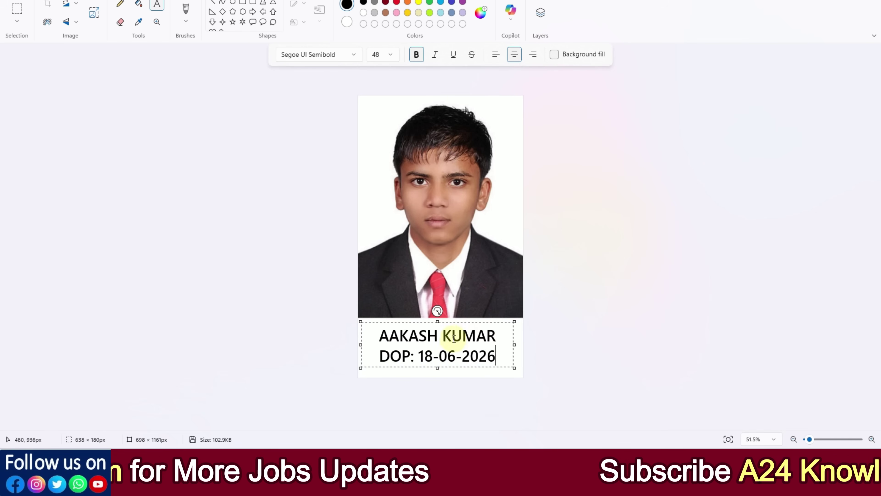
Save the captioned photo from Paint in JPEG picture format
click(4, 9)
click(33, 76)
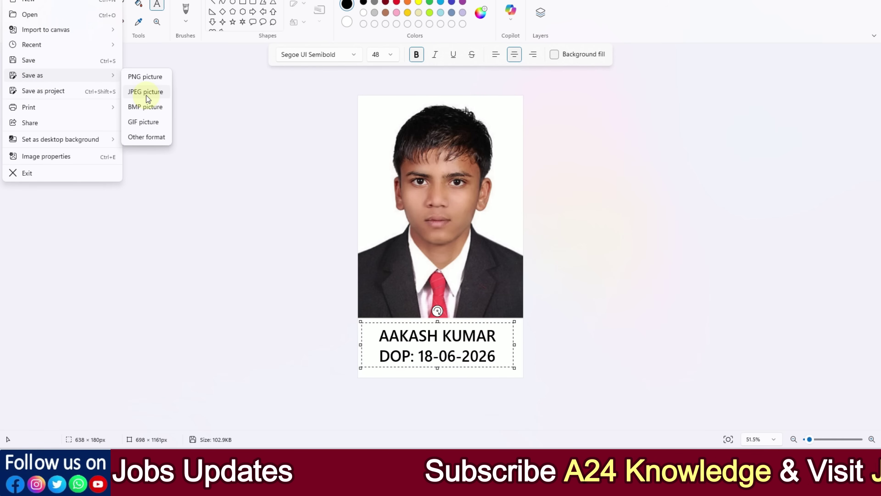
click(160, 98)
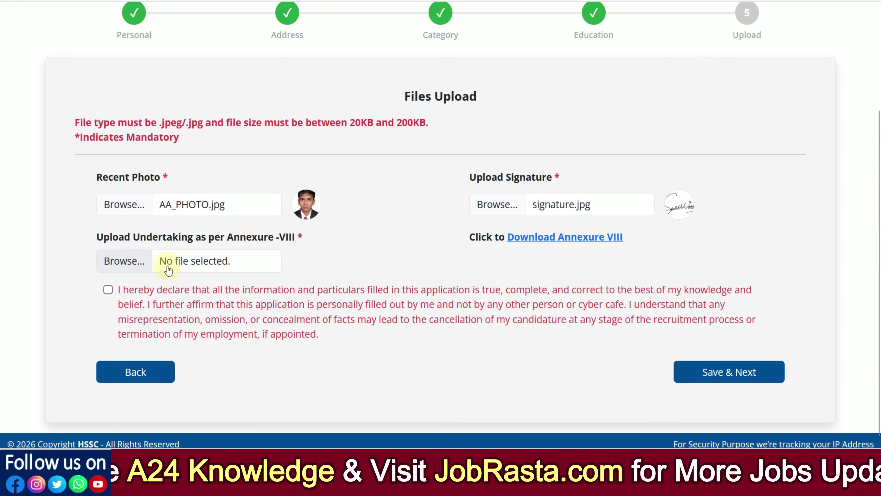
Open the Annexure VIII undertaking PDF from the Files Upload page
click(549, 244)
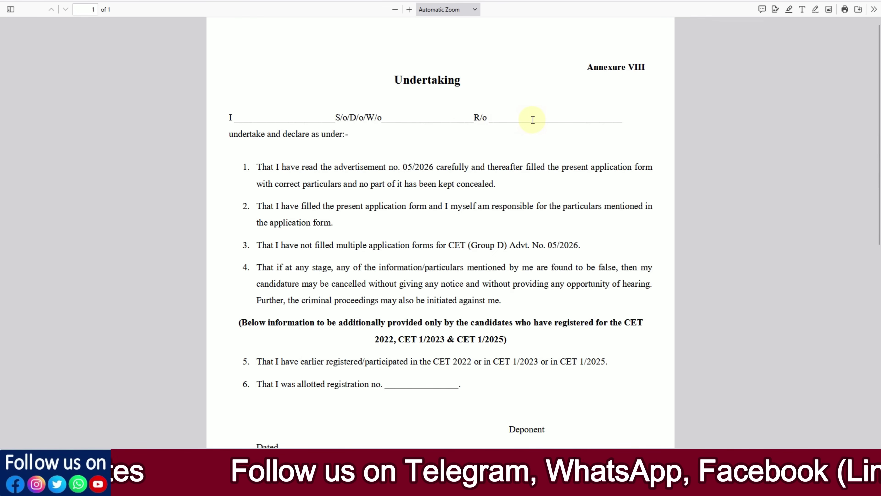
scroll(286, 277, down, 3)
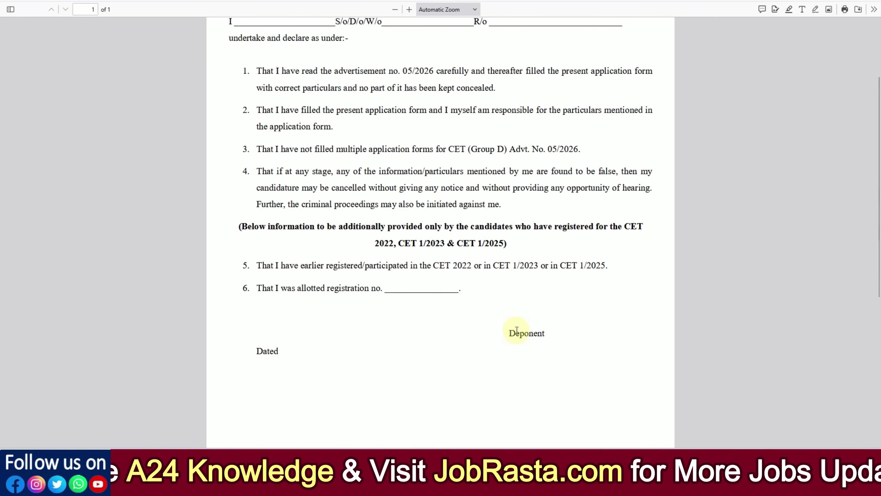
scroll(517, 330, up, 3)
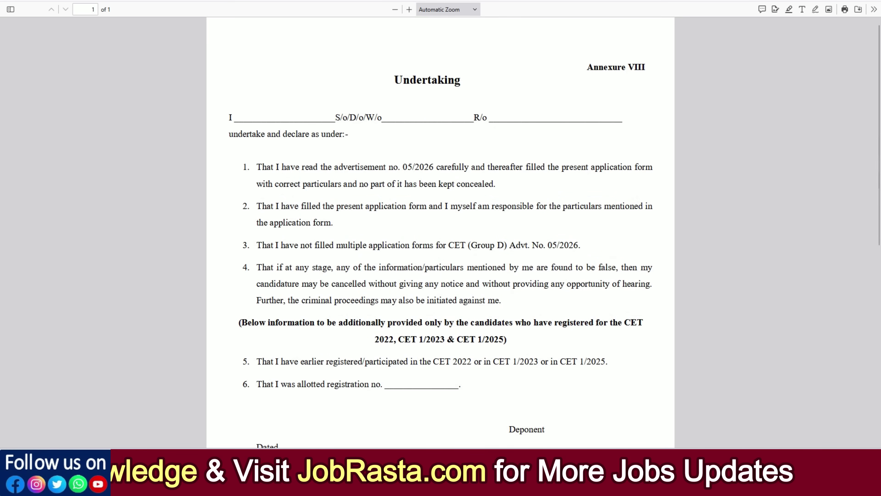
Return to the Files Upload form tab and accept the upload declaration
click(351, 1)
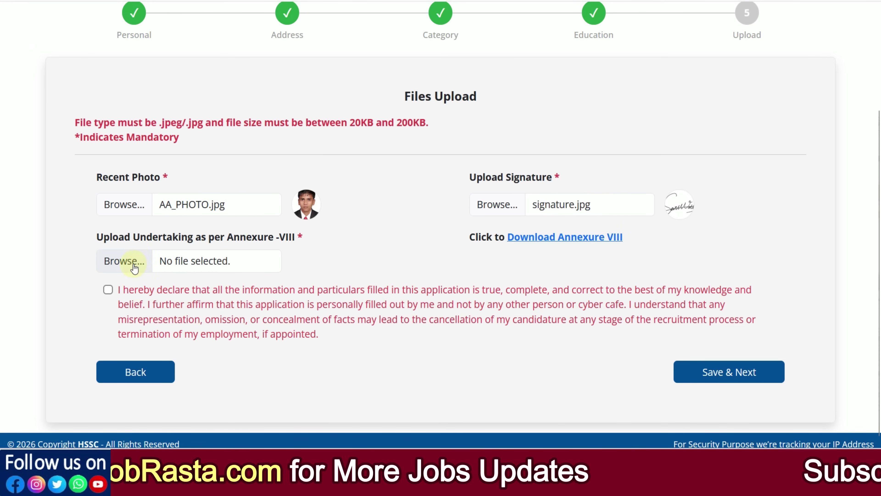
click(108, 290)
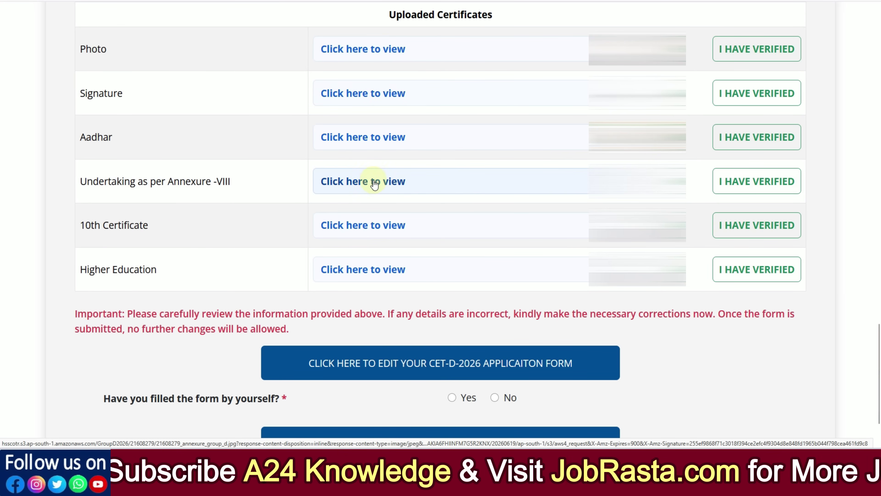
Mark the Photo, Signature, Aadhar, Undertaking, 10th Certificate and Higher Education uploads as verified
click(777, 50)
click(771, 93)
click(766, 136)
click(768, 173)
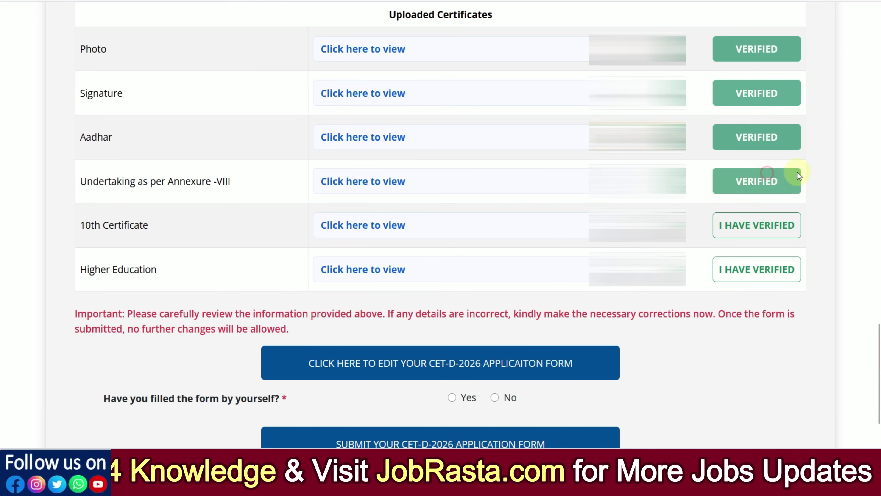
click(768, 225)
click(777, 269)
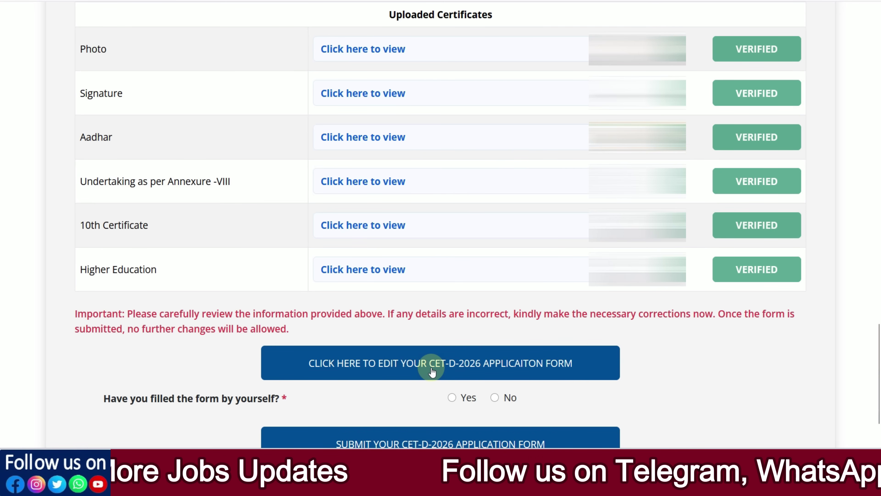
Answer Yes to 'form filled by yourself' and tick the final declaration checkbox
scroll(726, 381, down, 2)
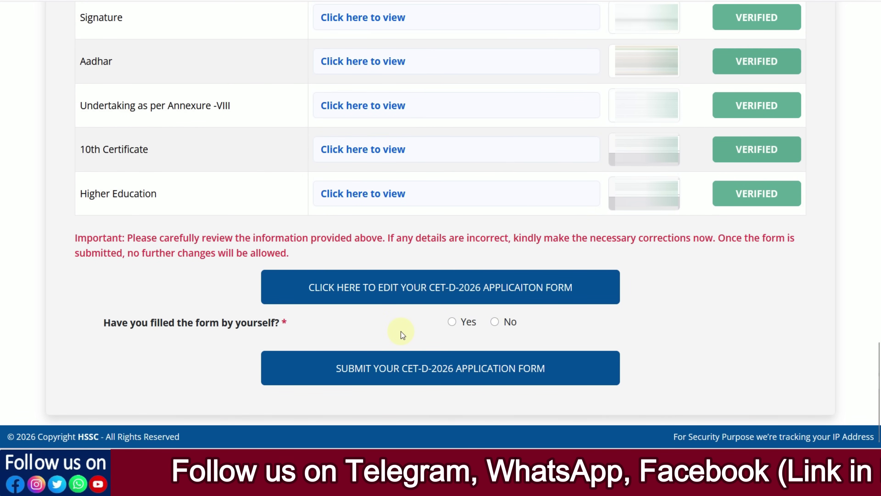
click(452, 322)
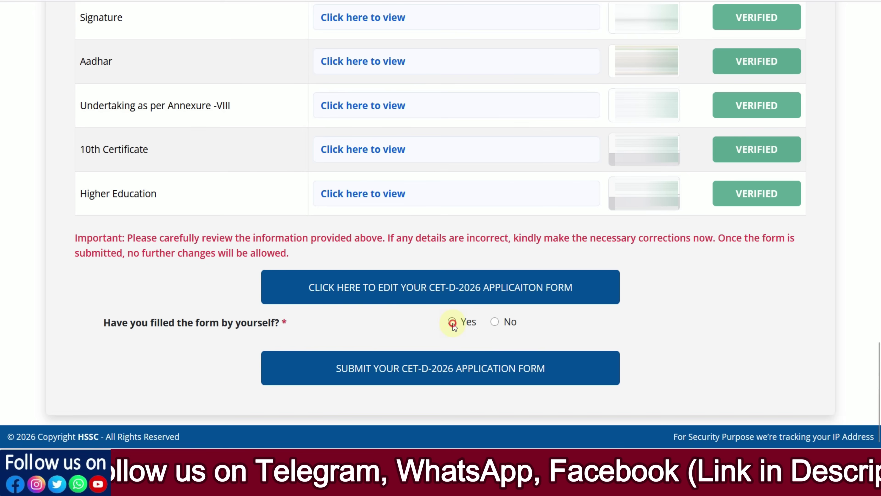
click(496, 324)
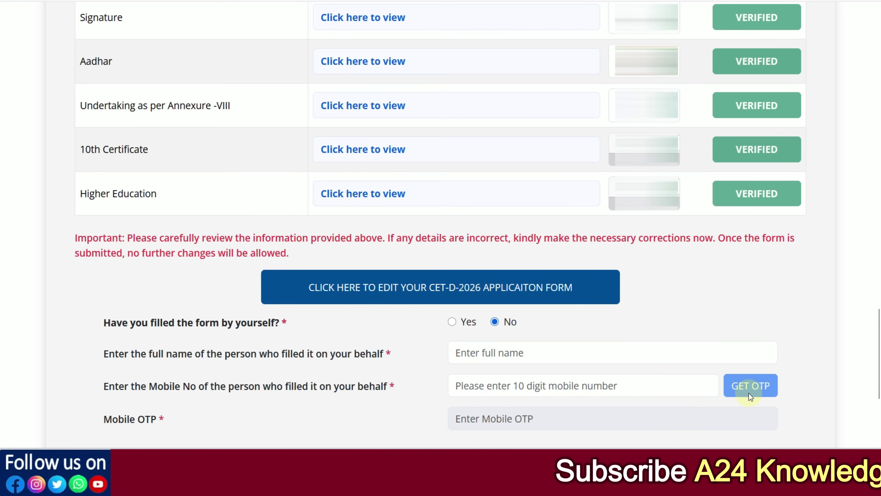
click(515, 379)
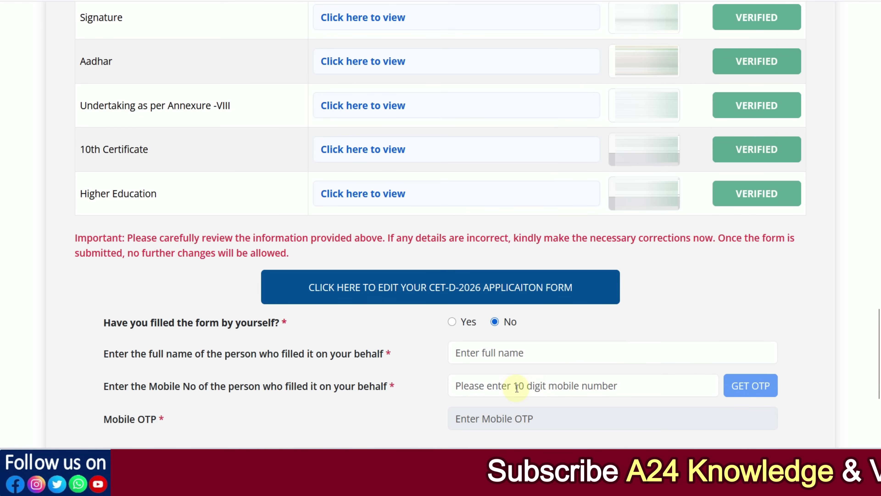
click(452, 322)
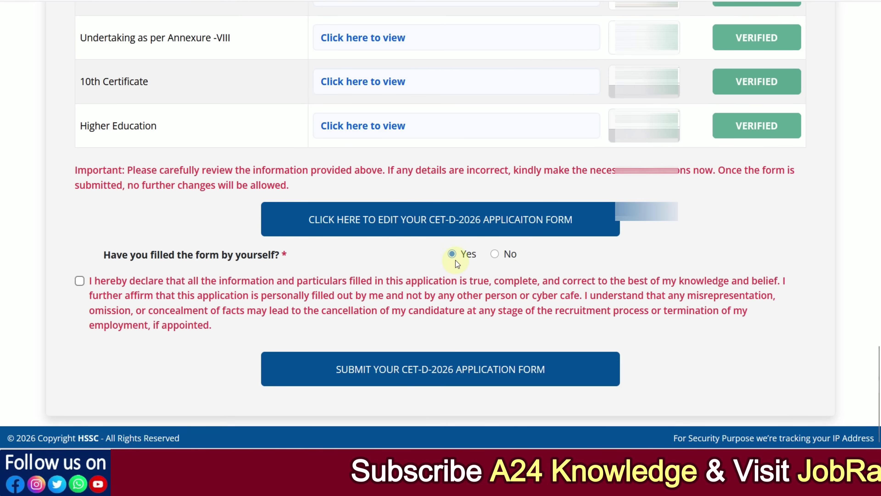
click(80, 282)
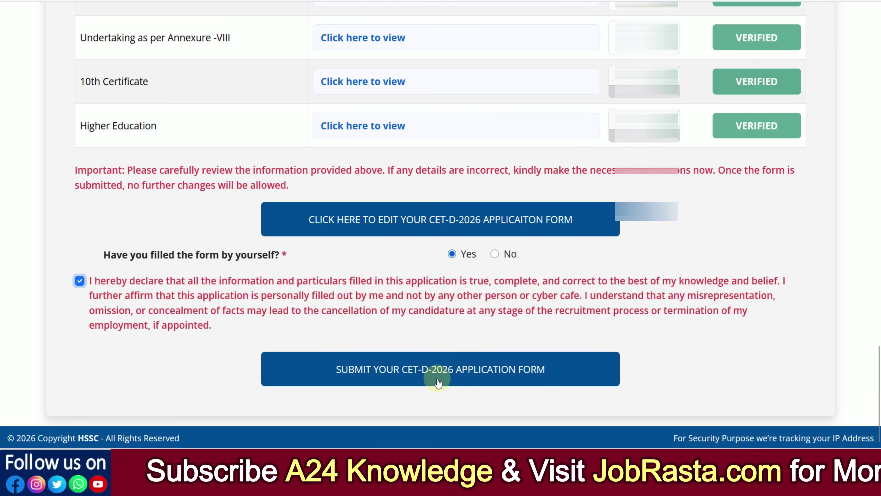
Submit the CET-D-2026 application form to reach the 1000 fee payment section
click(466, 367)
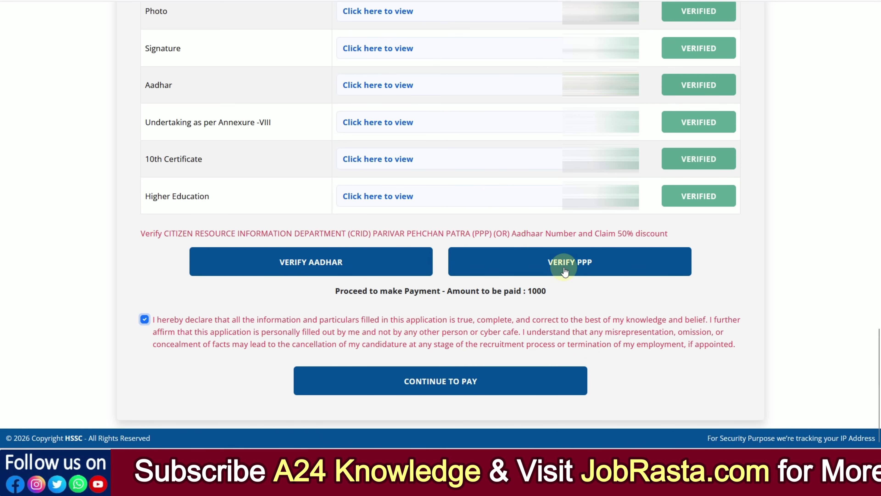
Verify Aadhaar with the captcha to get the 50% discount, reducing the fee to 500
click(345, 267)
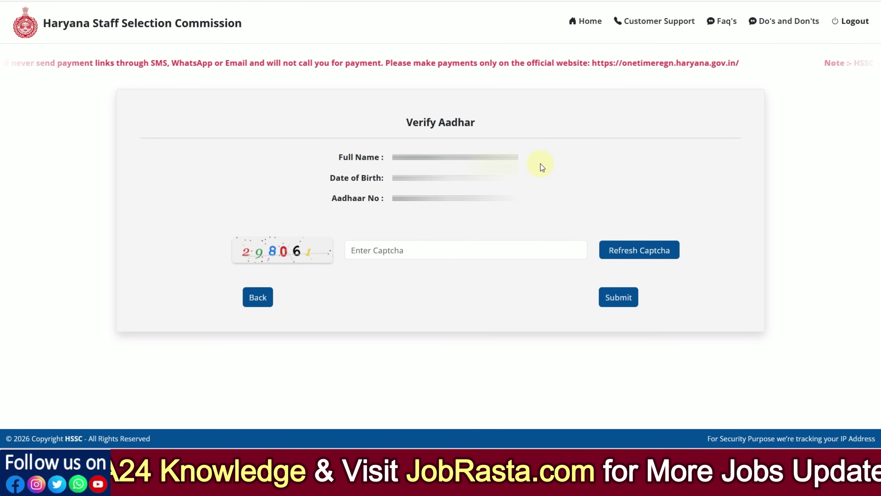
click(418, 246)
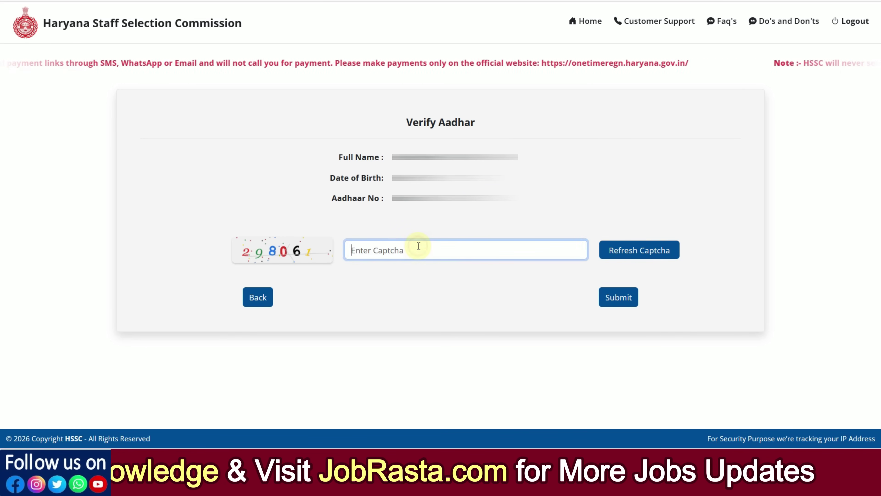
text(29806)
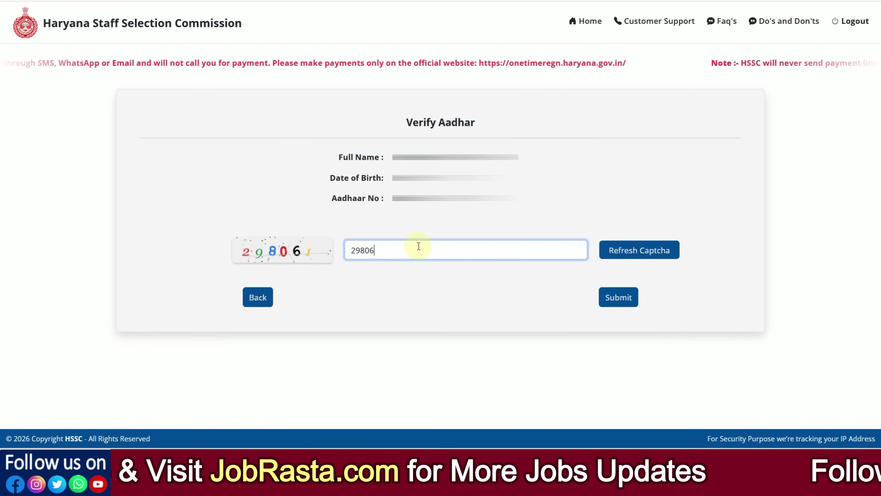
click(481, 294)
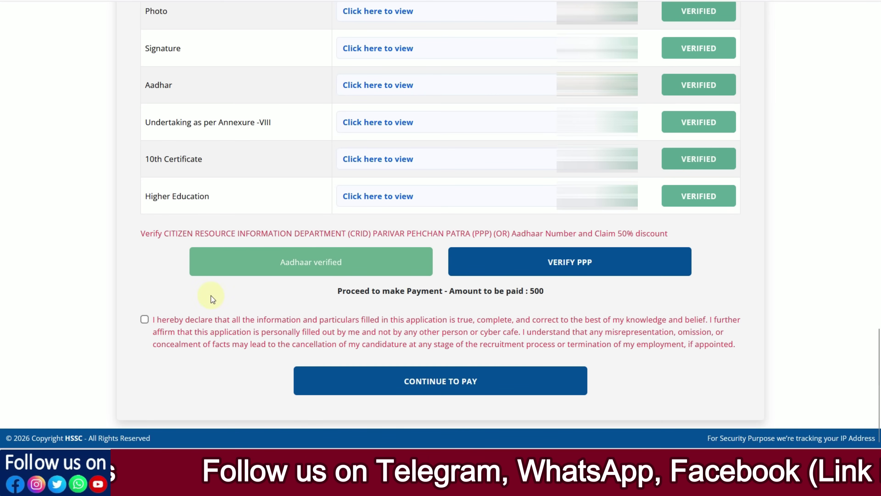
Continue to pay, reaching the Haryana E-Challan page for the ₹500 HSSC fee
click(430, 383)
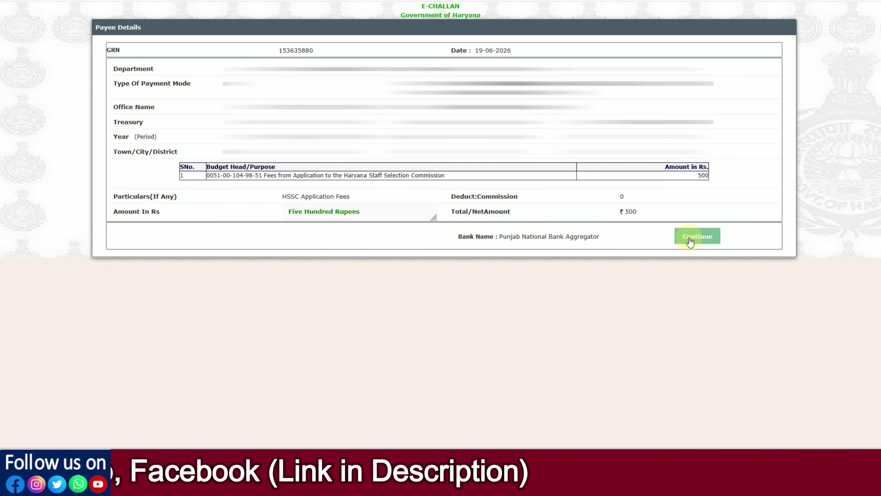
Continue from Payee Details to PayU and choose UPI to get the ₹500 QR code
click(691, 240)
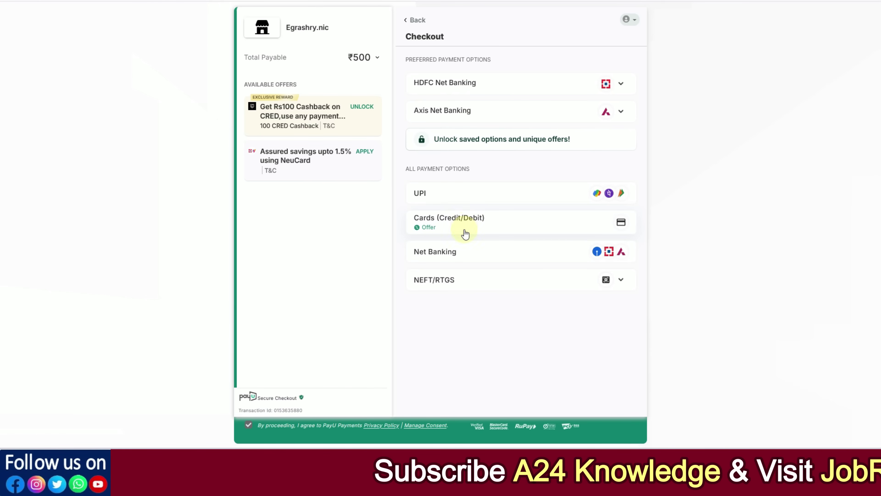
click(460, 195)
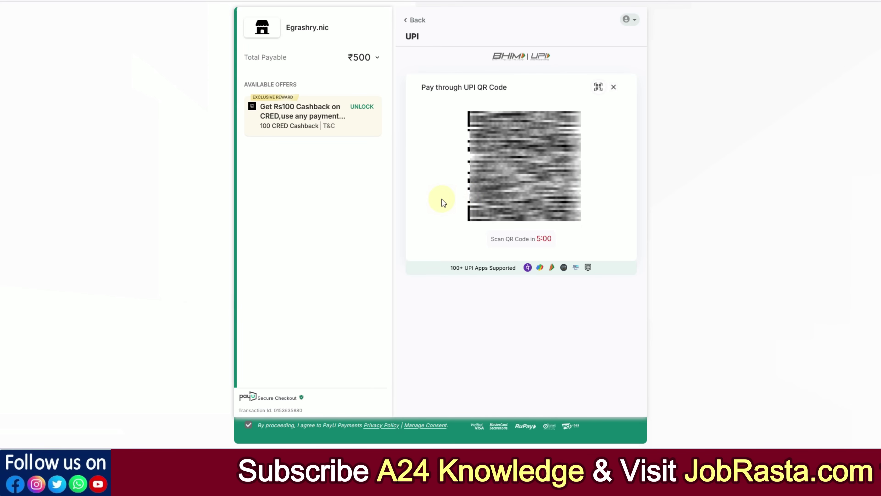